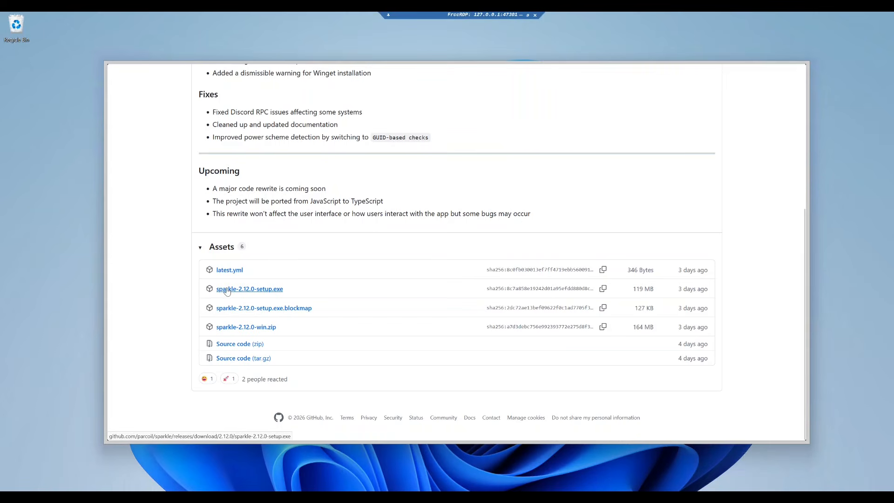
# Download sparkle-2.12.0-setup.exe from the release assets and run it, allowing it past the SmartScreen warning
pyautogui.click(227, 289)
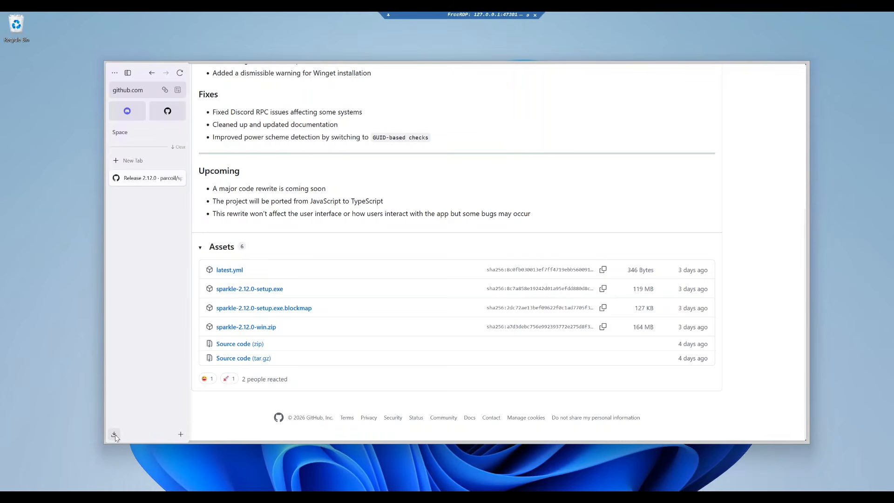
pyautogui.click(114, 435)
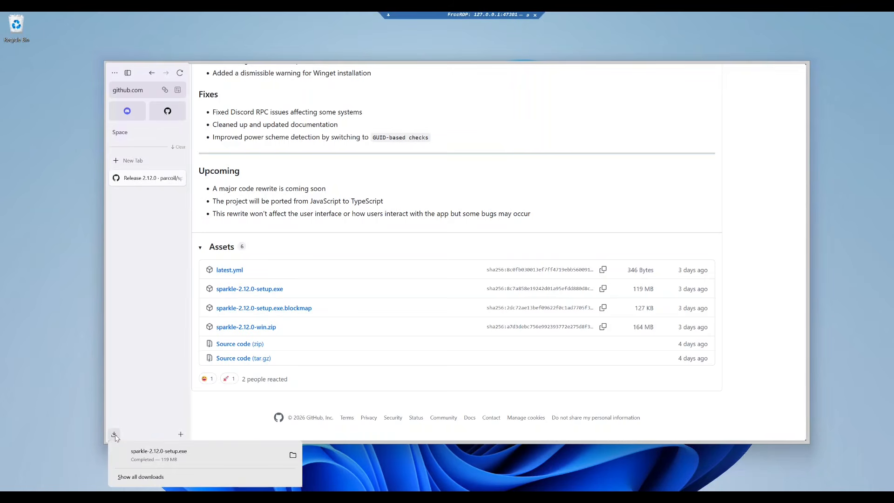
pyautogui.click(152, 451)
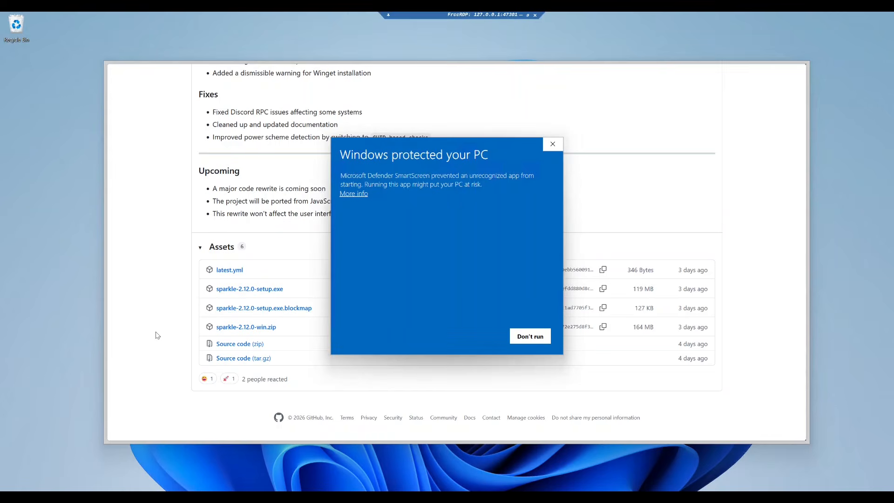
pyautogui.click(359, 193)
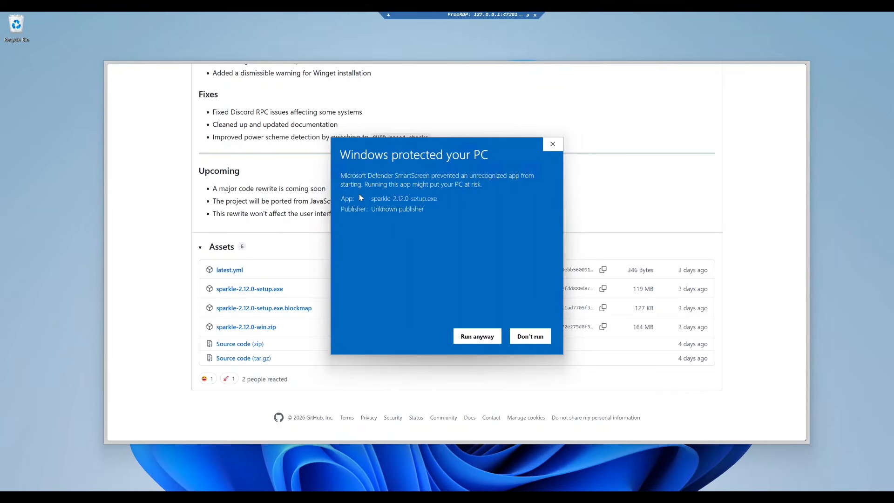
pyautogui.click(476, 336)
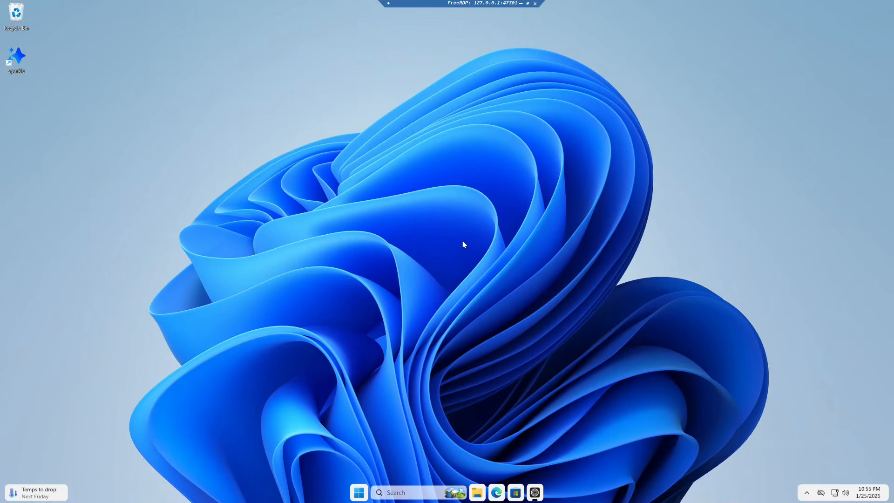
# Open Sparkle from the system tray and decline creating a restore point at the welcome prompt
pyautogui.click(807, 495)
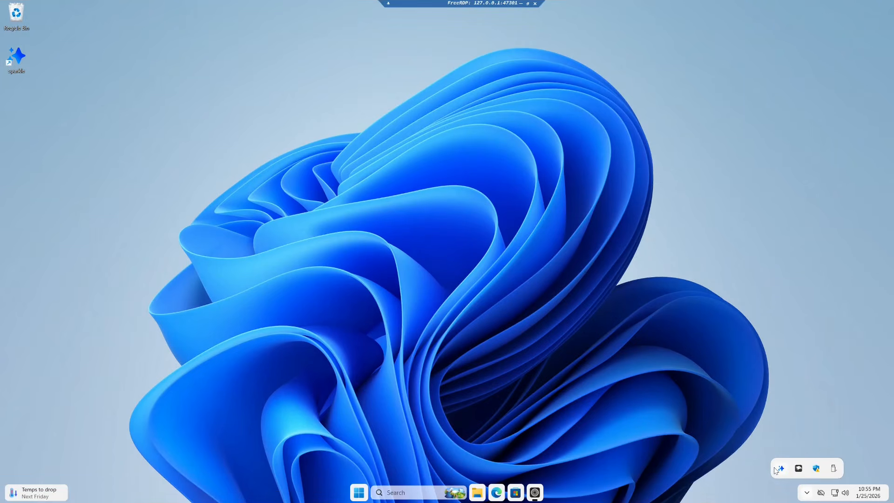
pyautogui.rightClick(783, 470)
pyautogui.click(805, 450)
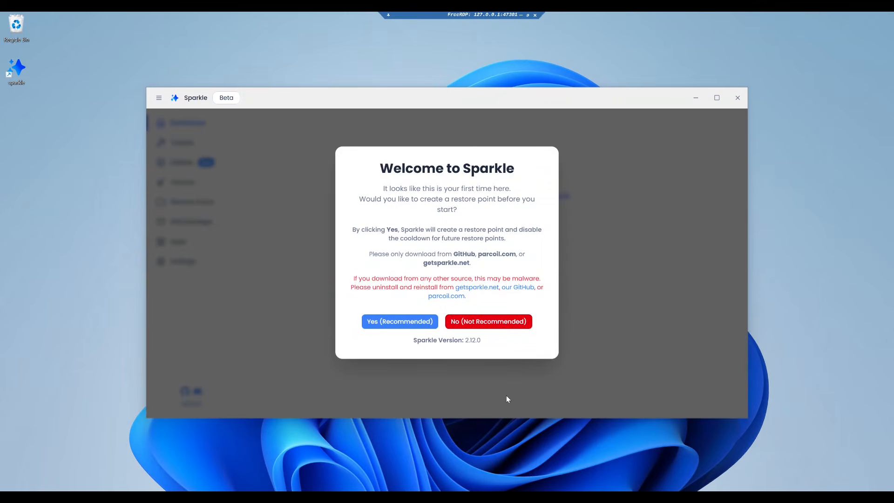
pyautogui.click(480, 322)
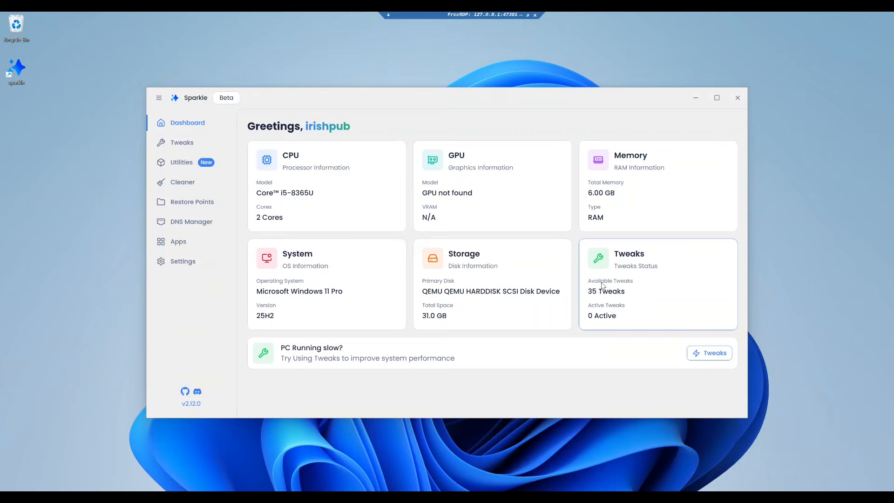
# Enable the Ultimate Performance Power Plan, Disable Background MS Store apps and Disable Copilot tweaks
pyautogui.click(184, 146)
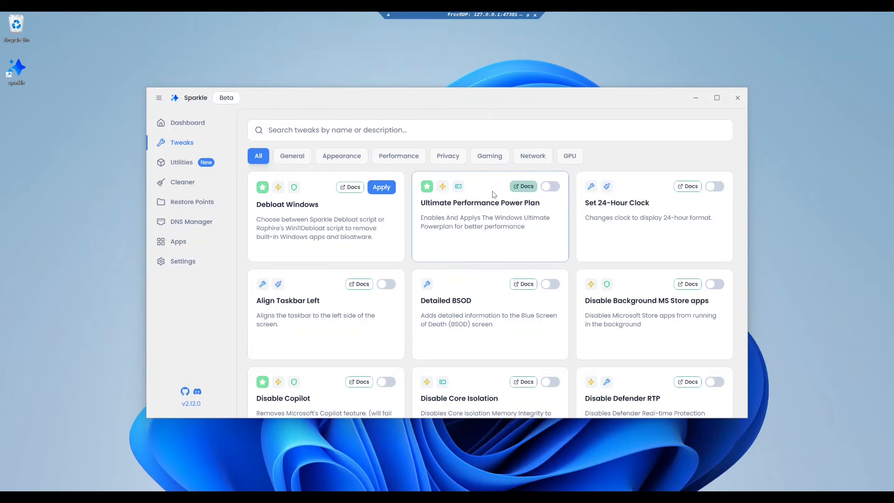
pyautogui.click(550, 187)
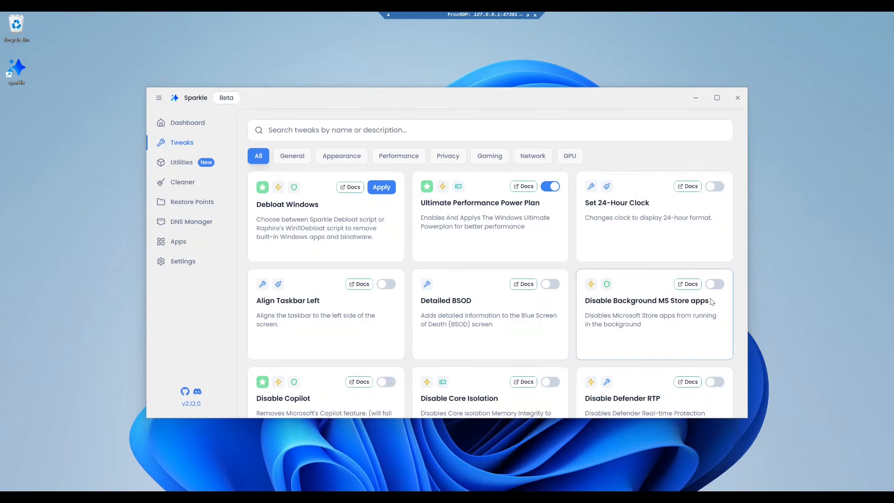
pyautogui.click(716, 285)
pyautogui.click(386, 382)
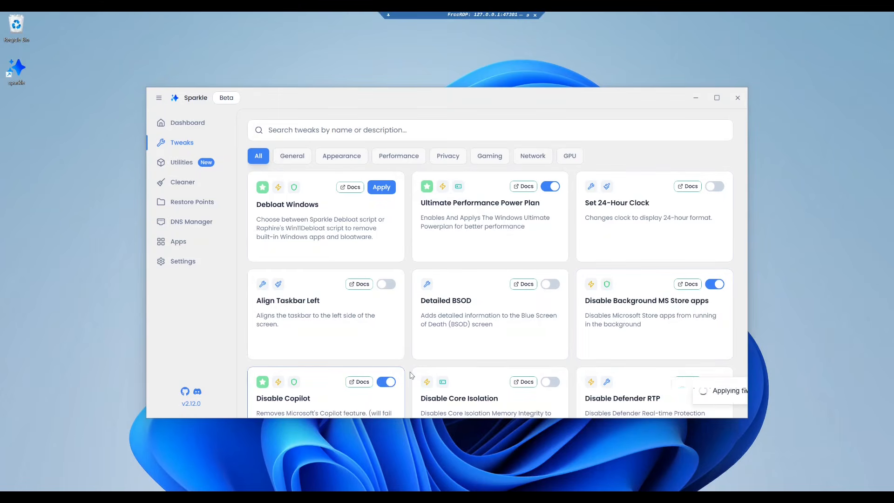
# Enable the Disable Gamebar tweak, applying its warning, and the Disable Location Tracking tweak
pyautogui.scroll(-2, 414, 367)
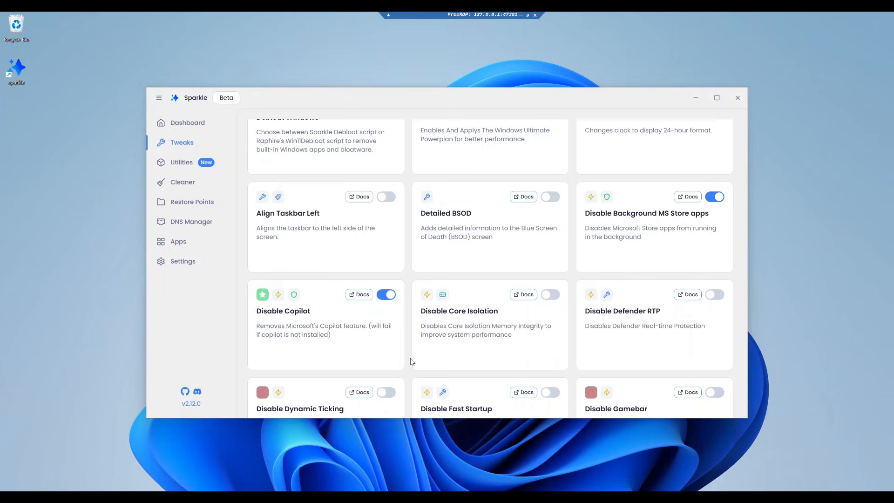
pyautogui.scroll(-1, 412, 362)
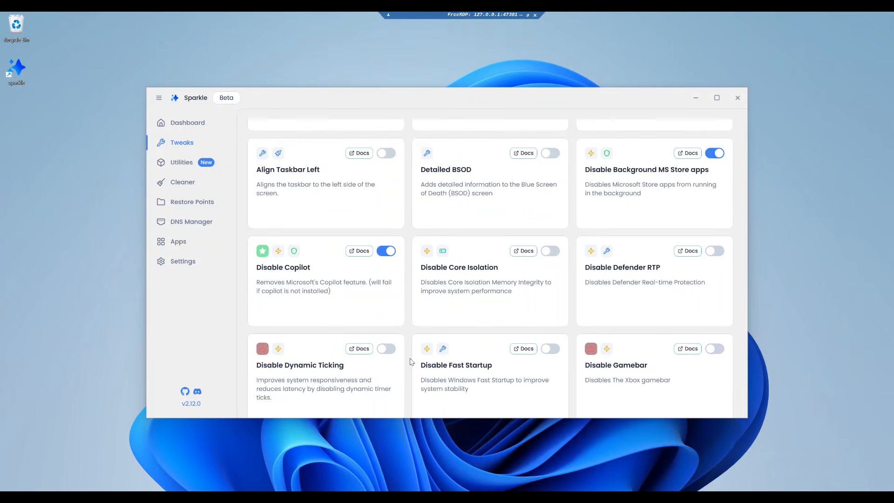
pyautogui.scroll(-2, 412, 362)
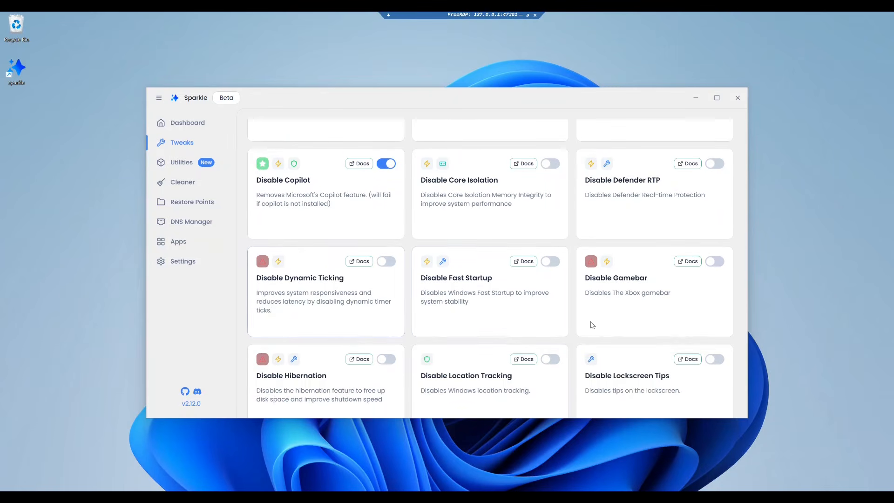
pyautogui.click(715, 262)
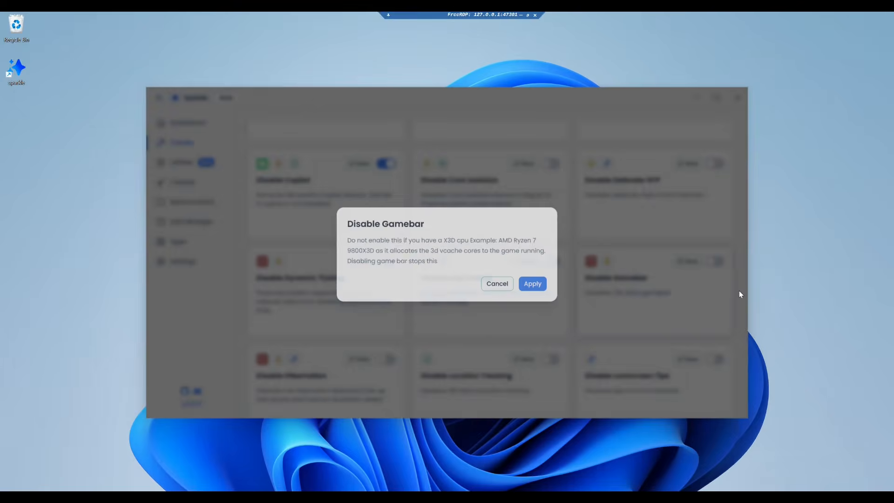
pyautogui.click(539, 284)
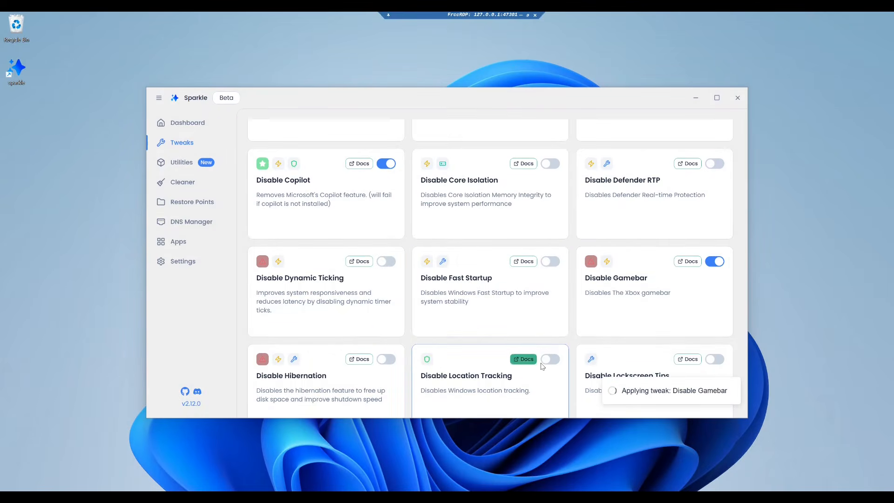
pyautogui.click(550, 359)
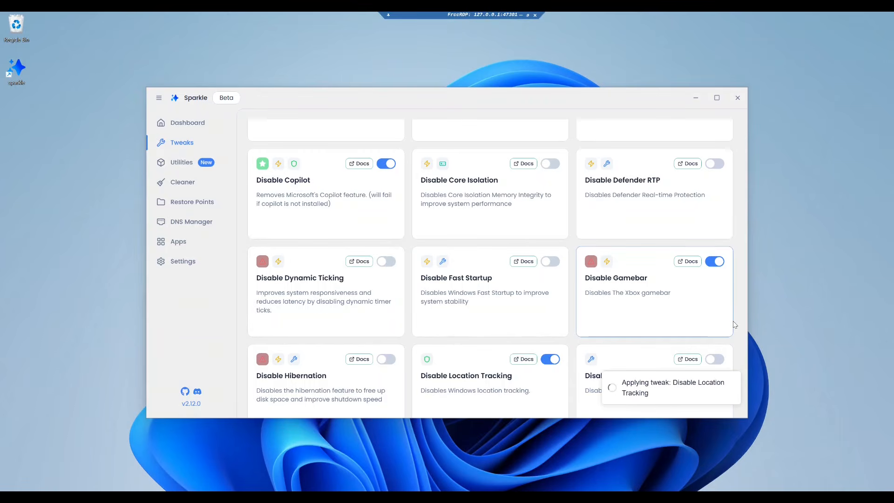
# Enable the Disable Wifi Sense tweak and the Remove OneDrive tweak, applying the OneDrive confirmation
pyautogui.scroll(-2, 736, 326)
pyautogui.scroll(-1, 737, 326)
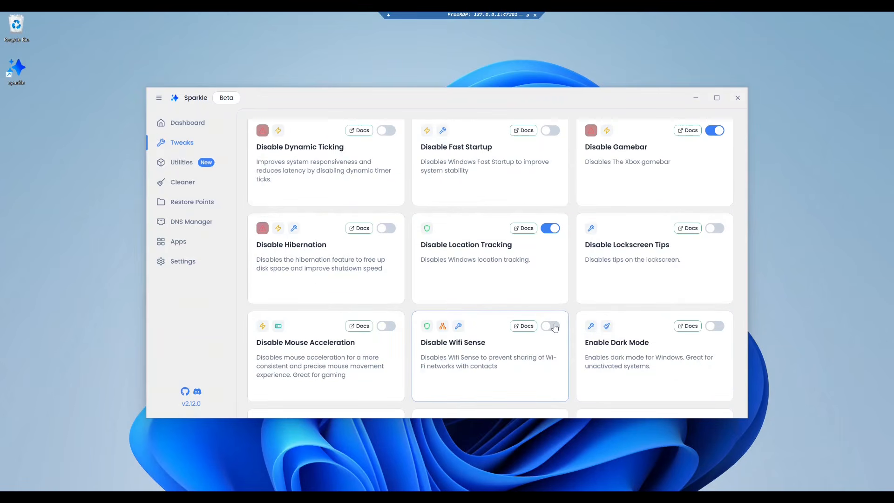
pyautogui.click(553, 326)
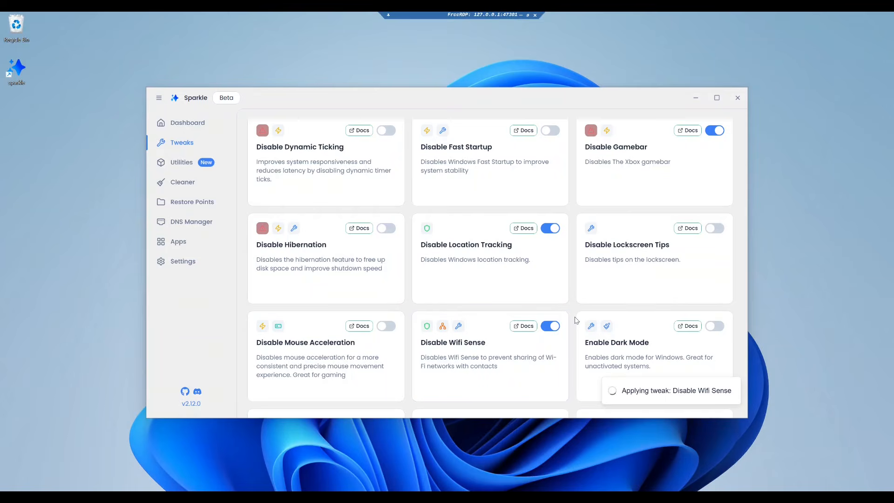
pyautogui.scroll(-4, 574, 317)
pyautogui.scroll(-5, 574, 317)
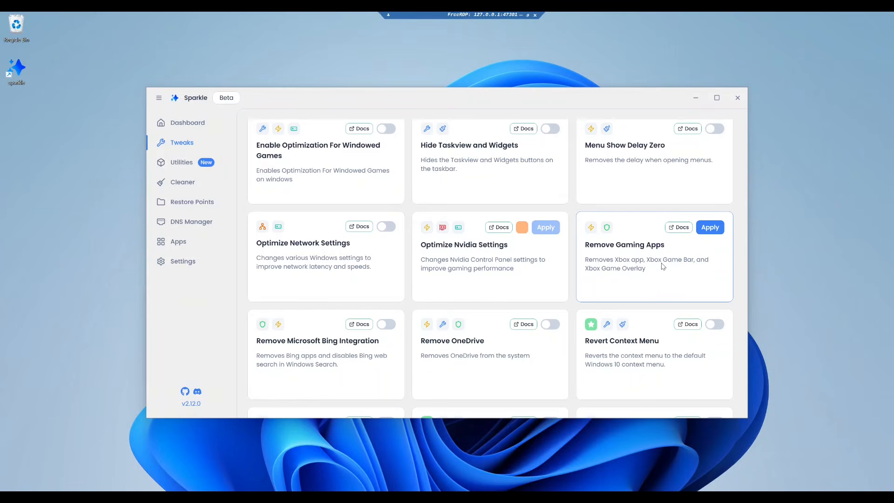
pyautogui.click(550, 326)
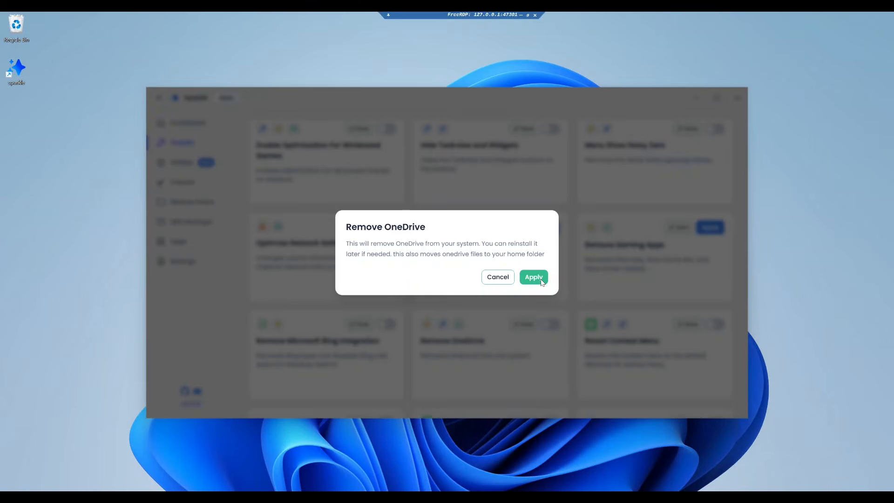
pyautogui.click(541, 280)
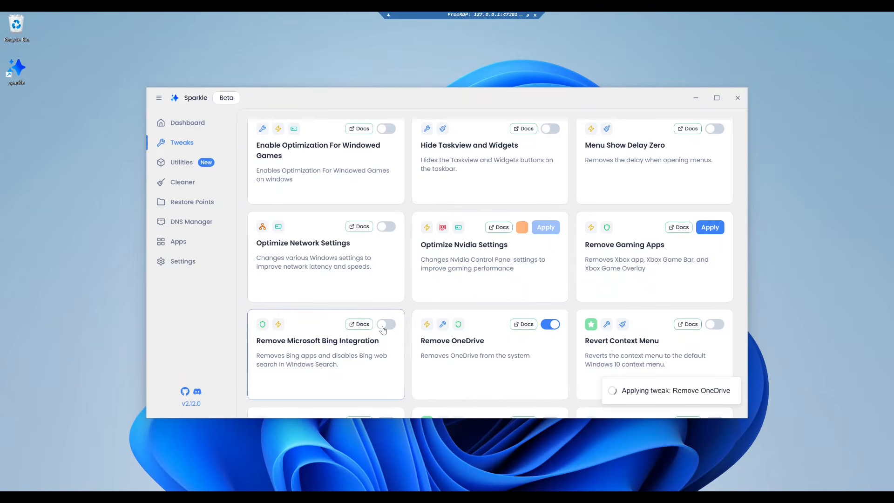
# Enable the Remove Microsoft Bing Integration and Set PowerShell 7 as Default tweaks, applying each confirmation
pyautogui.click(386, 326)
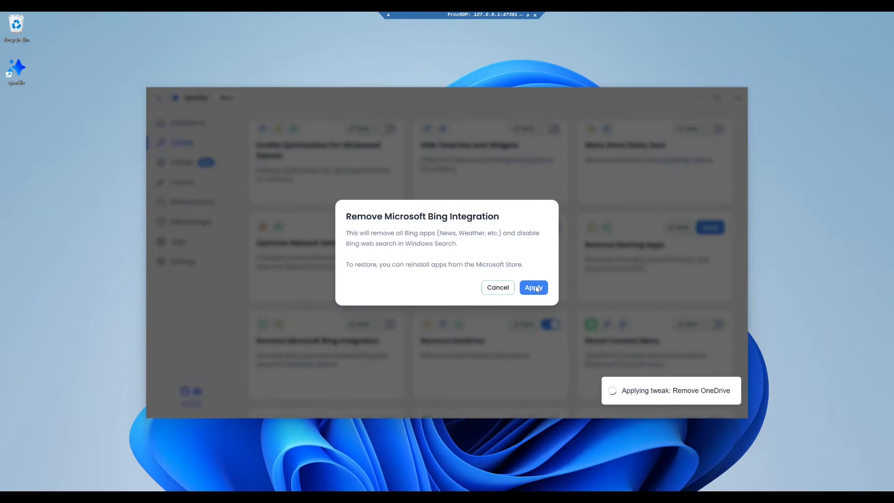
pyautogui.click(535, 288)
pyautogui.scroll(-1, 571, 307)
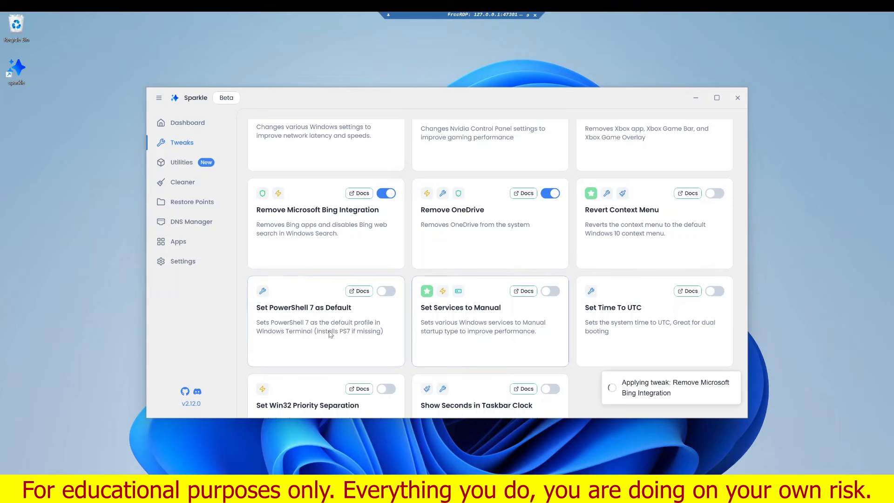
pyautogui.click(386, 292)
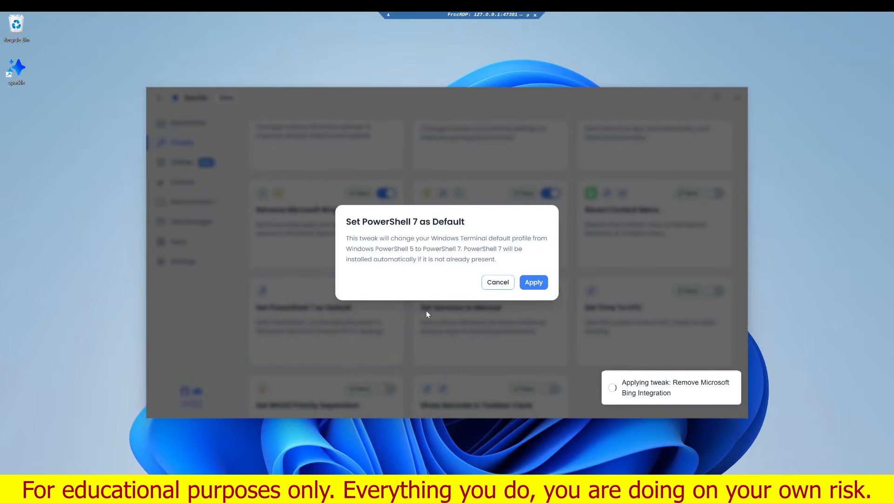
pyautogui.click(532, 283)
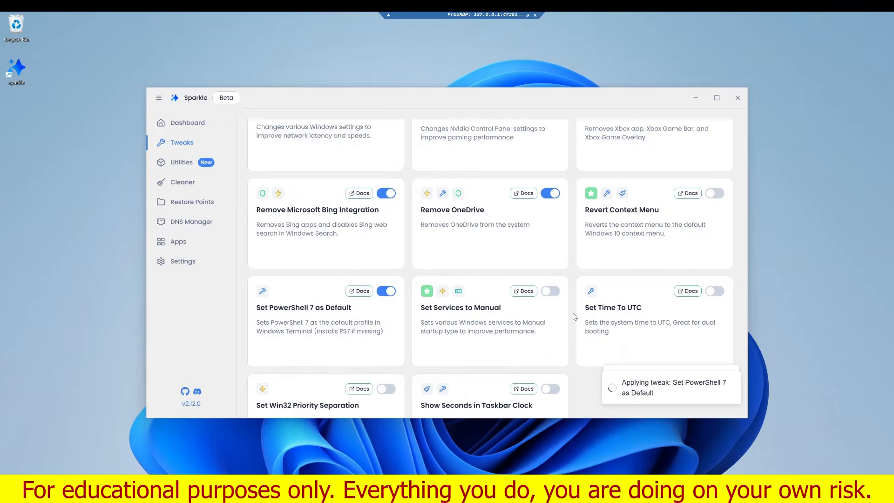
# Apply the Remove Gaming Apps tweak and confirm it
pyautogui.scroll(-2, 573, 314)
pyautogui.moveTo(653, 389)
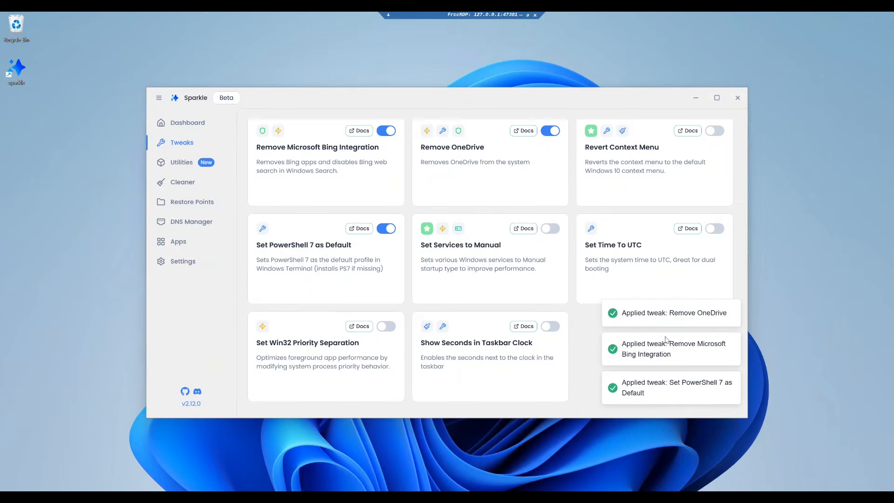
pyautogui.scroll(2, 584, 361)
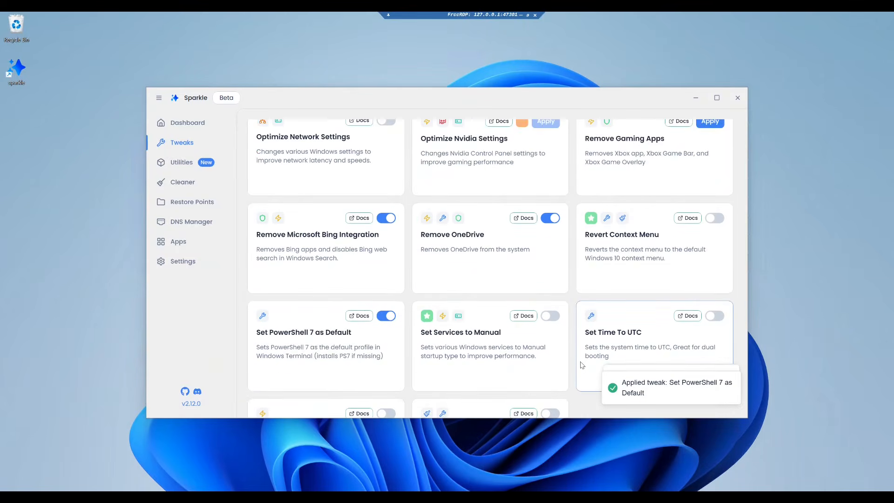
pyautogui.scroll(3, 582, 363)
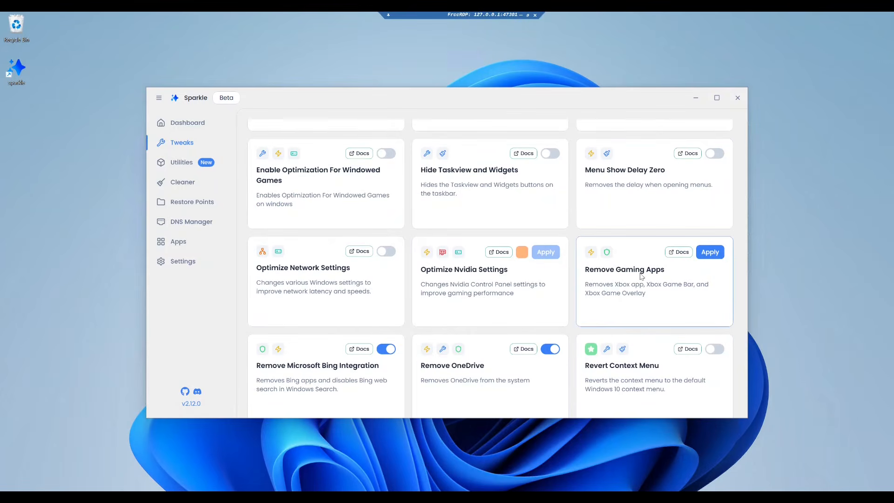
pyautogui.click(712, 257)
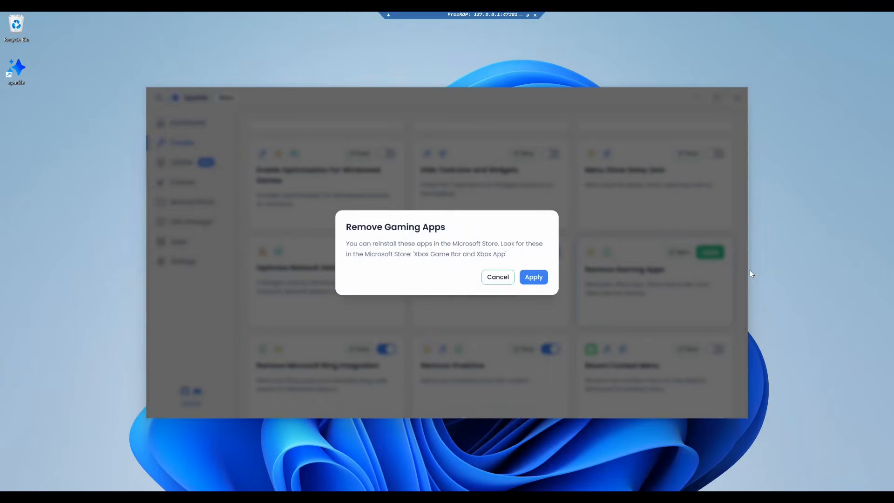
pyautogui.click(534, 278)
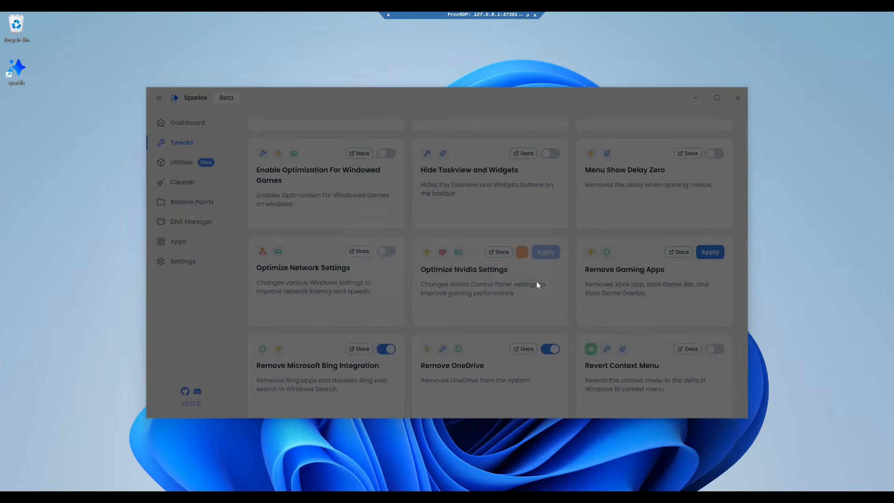
# Apply the Debloat Windows tweak and continue with the recommended Sparkle Debloat approach
pyautogui.scroll(6, 573, 338)
pyautogui.scroll(8, 572, 336)
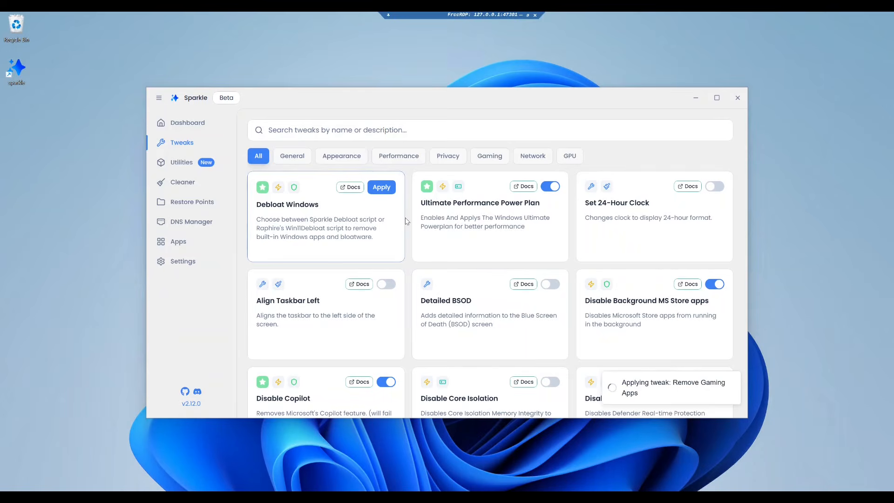
pyautogui.click(383, 189)
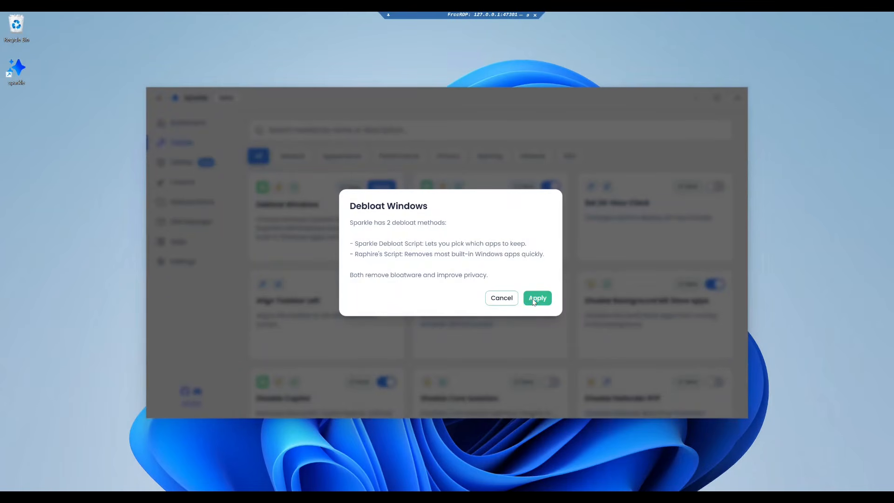
pyautogui.click(536, 298)
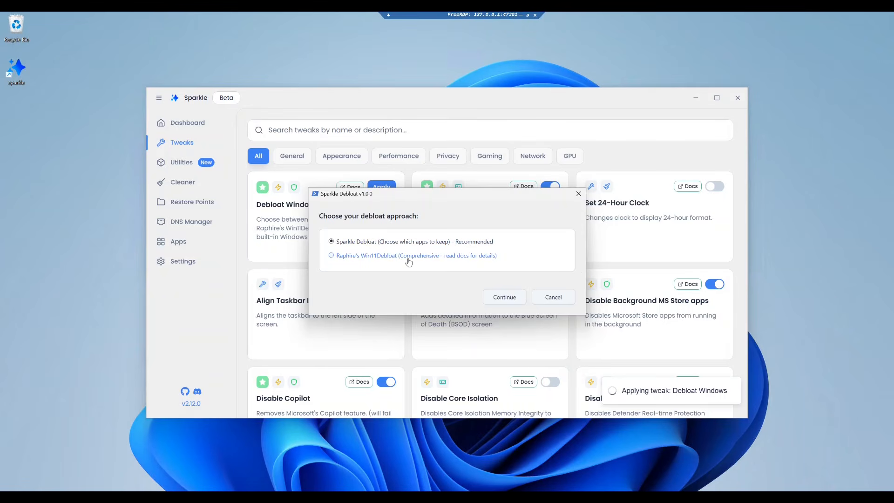
pyautogui.click(506, 298)
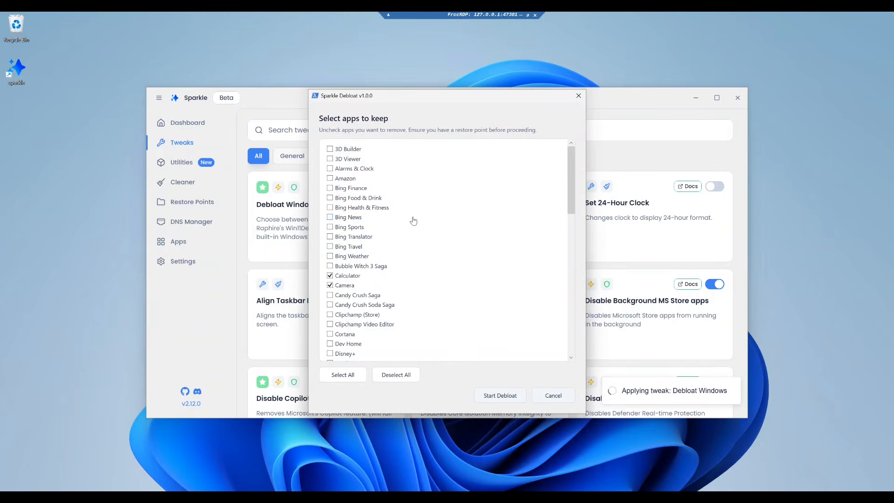
# Uncheck the four Xbox apps in the keep list and start the Sparkle debloat
pyautogui.scroll(-7, 326, 261)
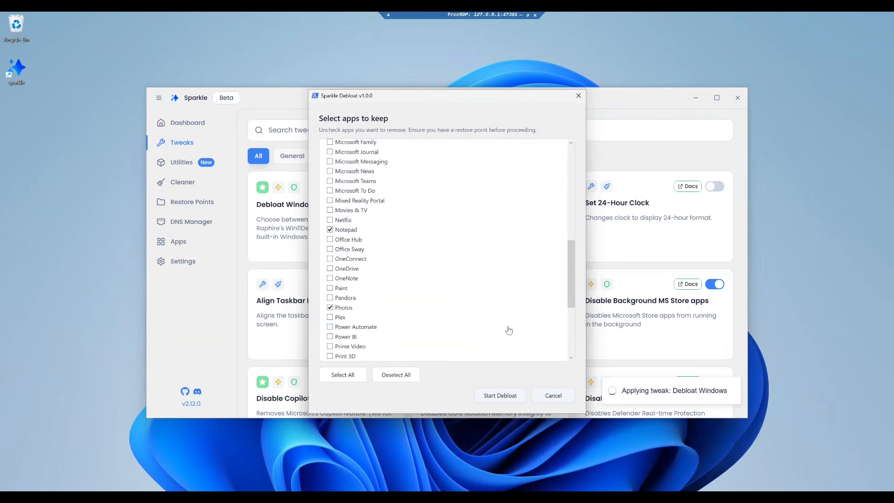
pyautogui.scroll(-5, 571, 279)
pyautogui.click(330, 312)
pyautogui.click(330, 322)
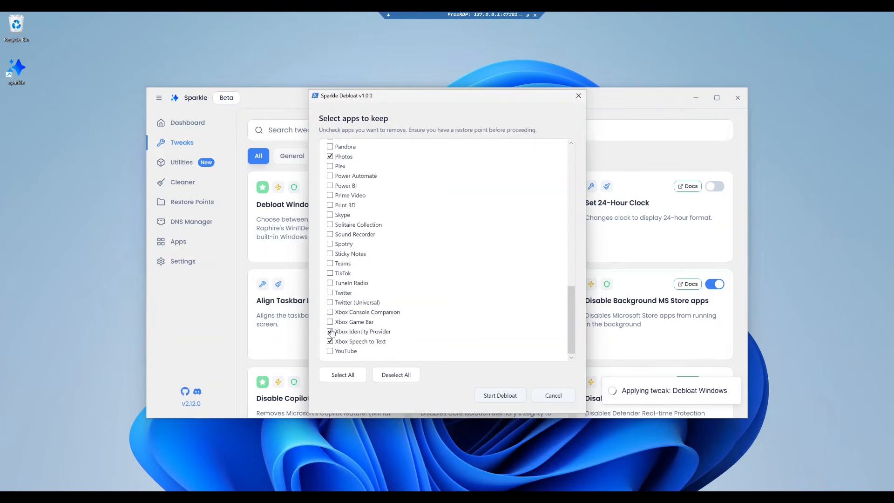
pyautogui.click(331, 331)
pyautogui.click(331, 341)
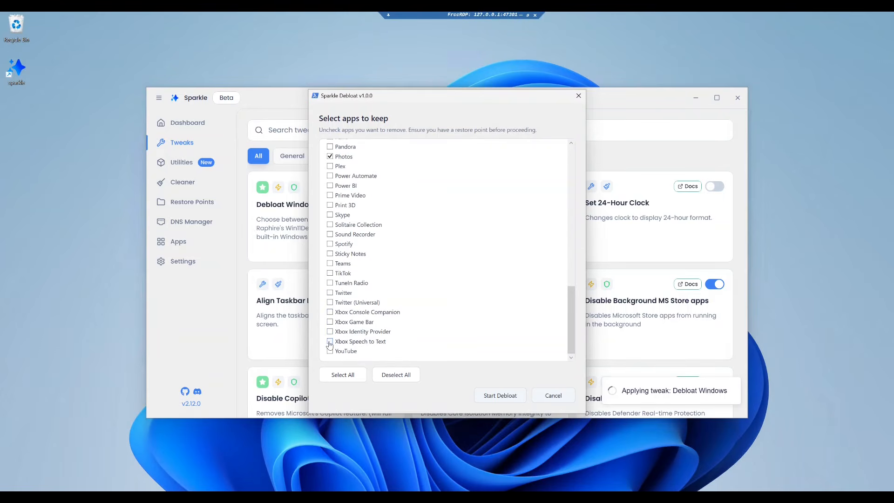
pyautogui.click(500, 402)
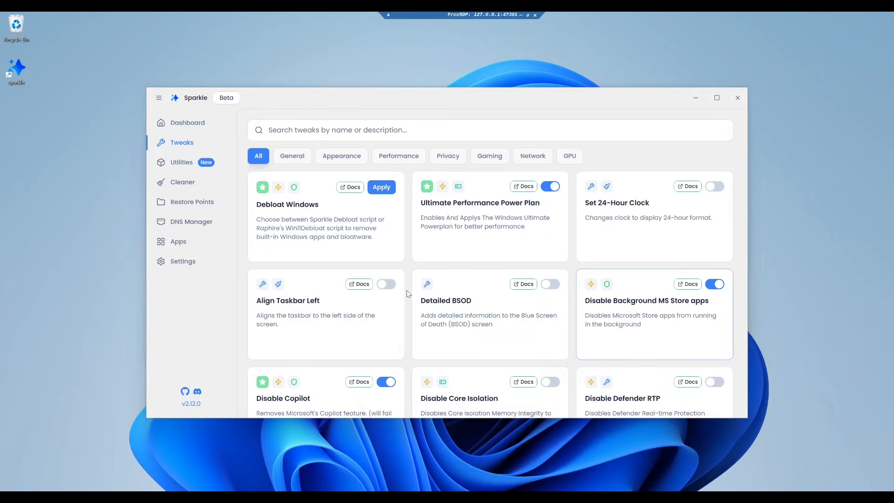
# Open Utilities, dismiss the what's new notice, and turn off Storage Sense
pyautogui.click(175, 164)
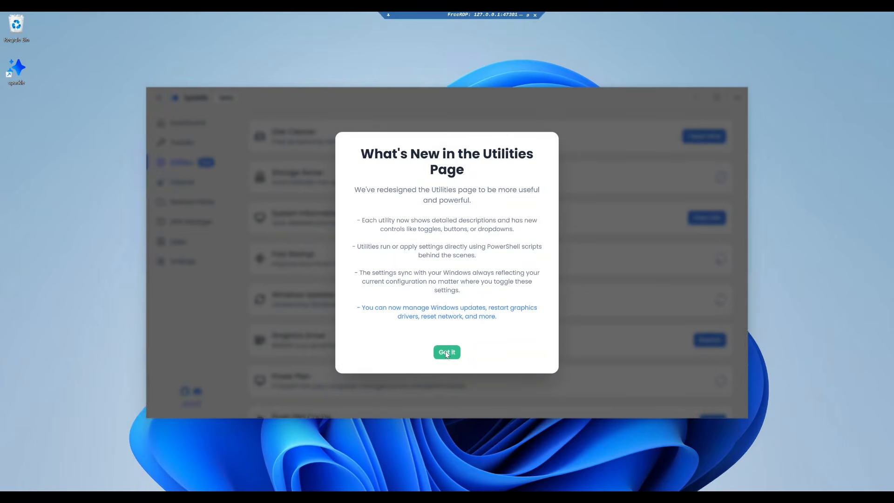
pyautogui.click(445, 352)
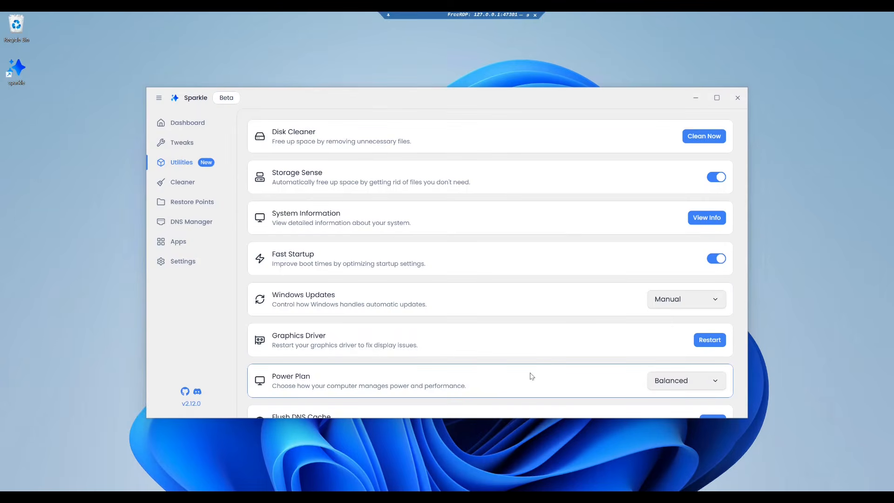
pyautogui.click(715, 183)
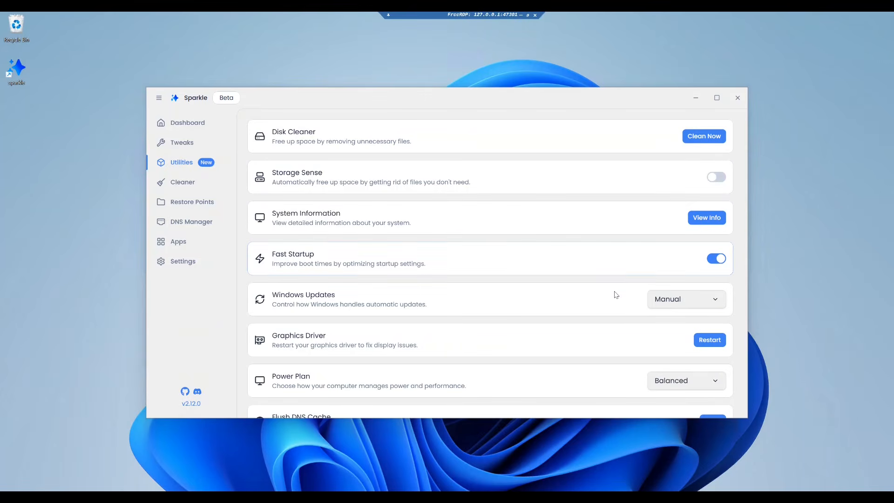
# Set Windows Updates to Manual and restart the graphics driver
pyautogui.click(715, 301)
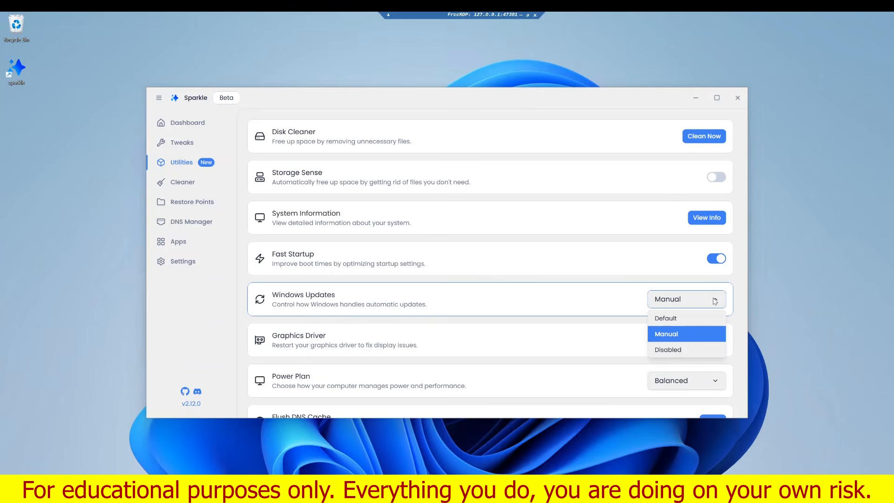
pyautogui.click(708, 300)
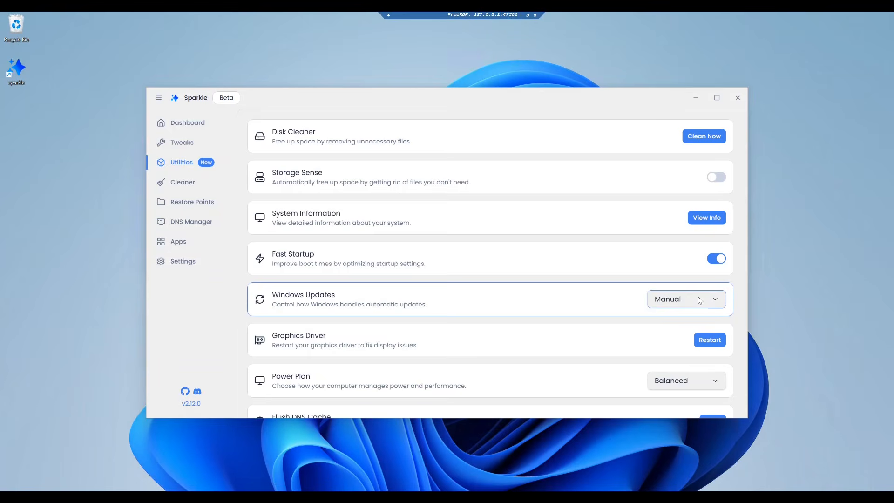
pyautogui.click(704, 340)
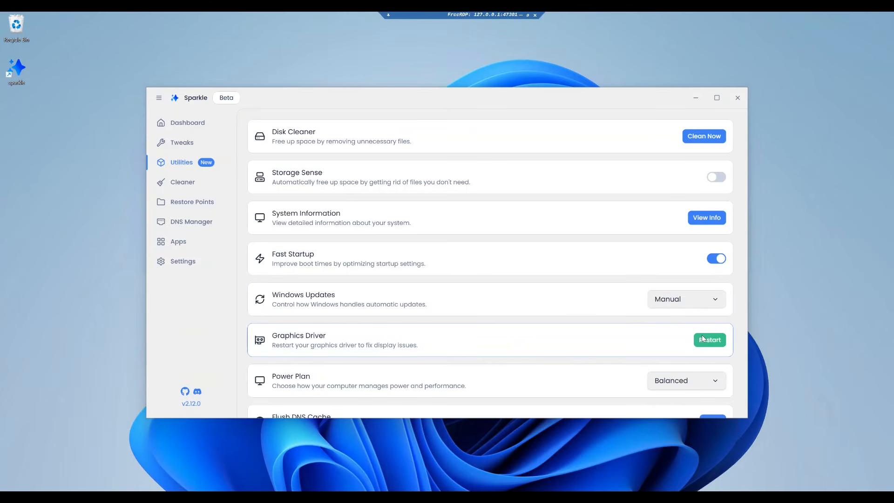
# Flush the DNS cache from the utilities list
pyautogui.scroll(-2, 645, 305)
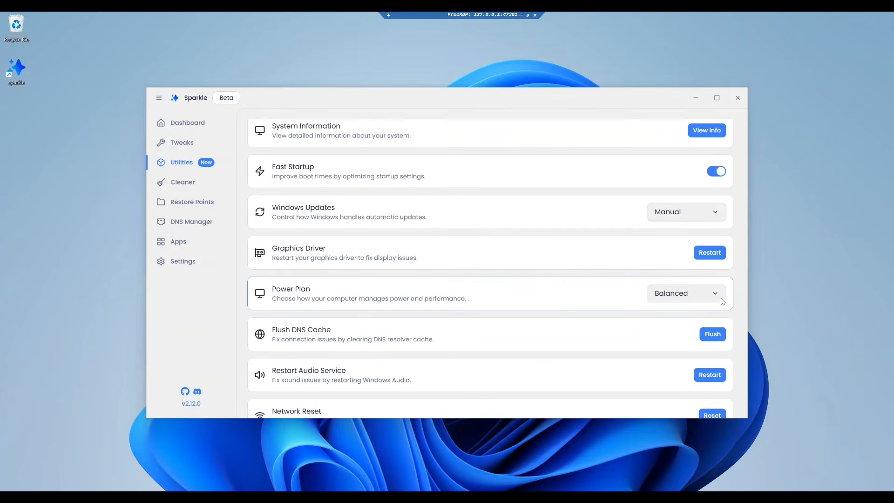
pyautogui.click(711, 336)
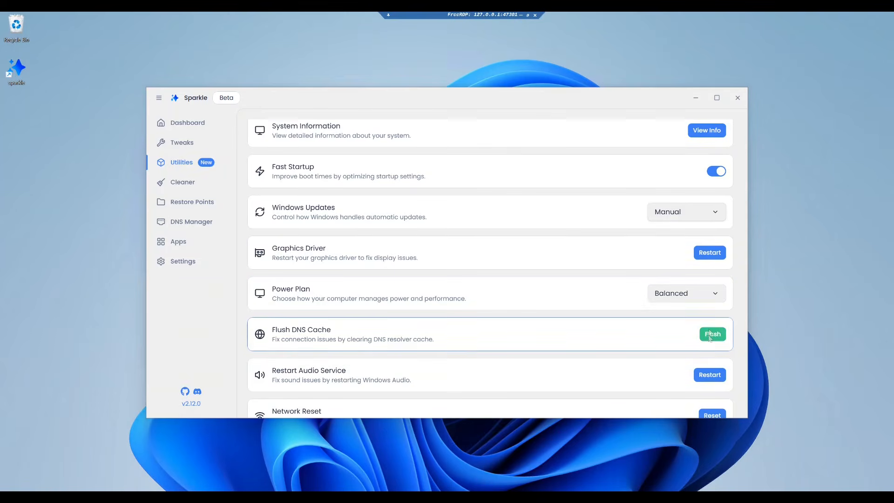
pyautogui.click(716, 336)
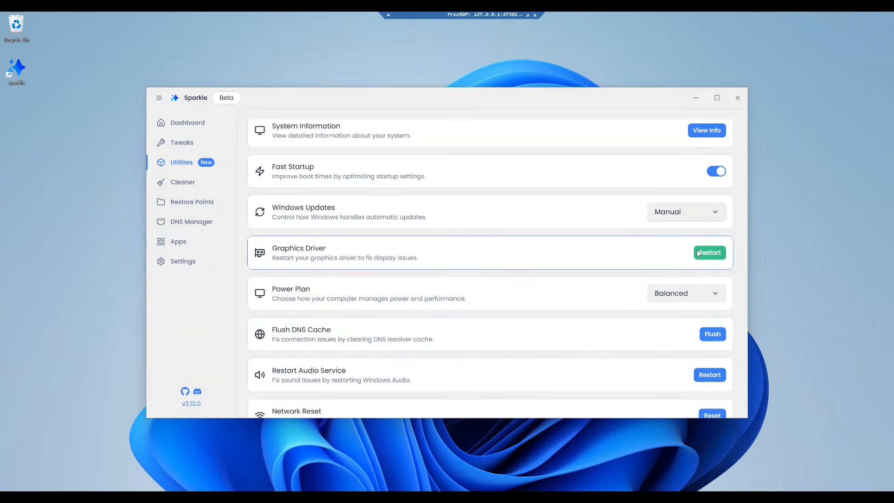
# Open the Cleaner, enable all five cleanup options, and run Clean Selected
pyautogui.scroll(-1, 715, 376)
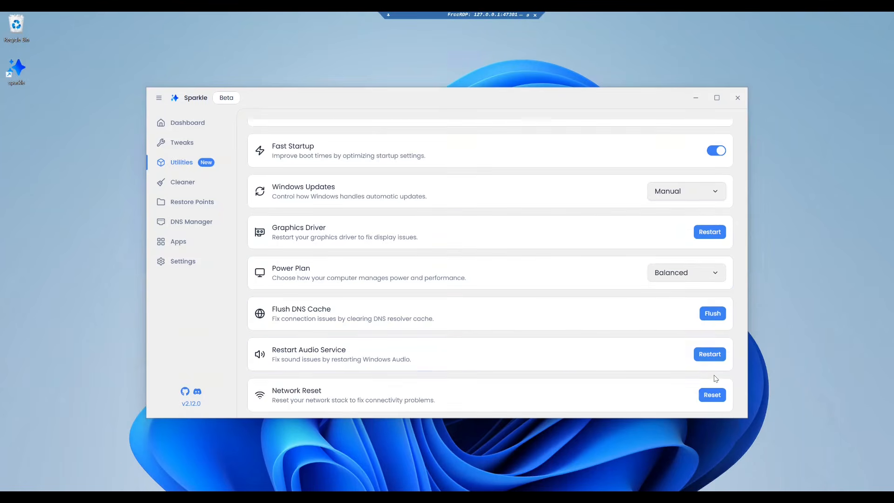
pyautogui.scroll(2, 694, 354)
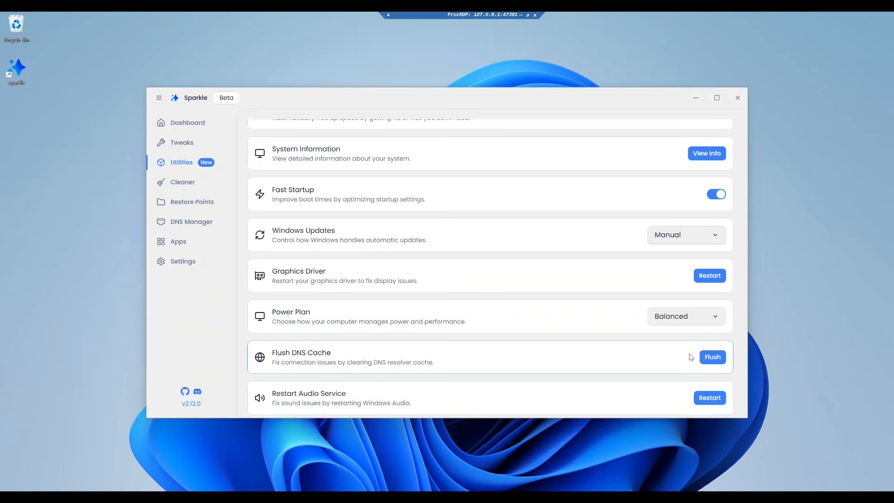
pyautogui.scroll(-1, 687, 356)
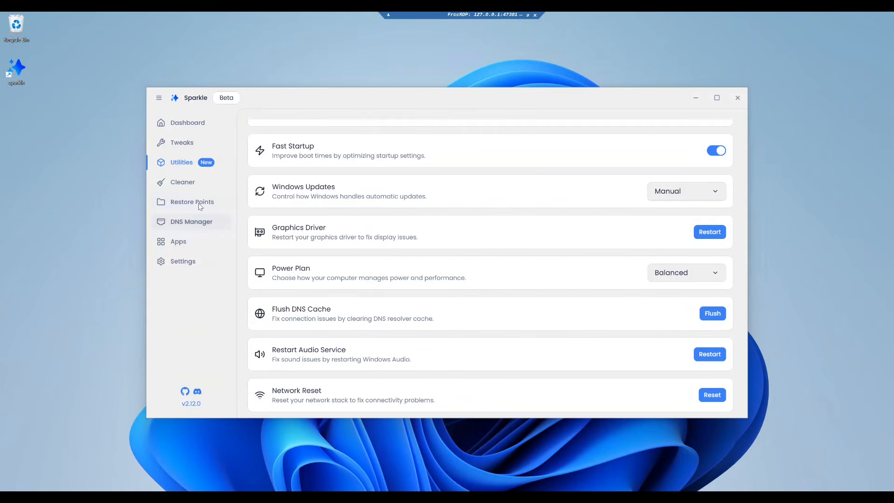
pyautogui.click(195, 186)
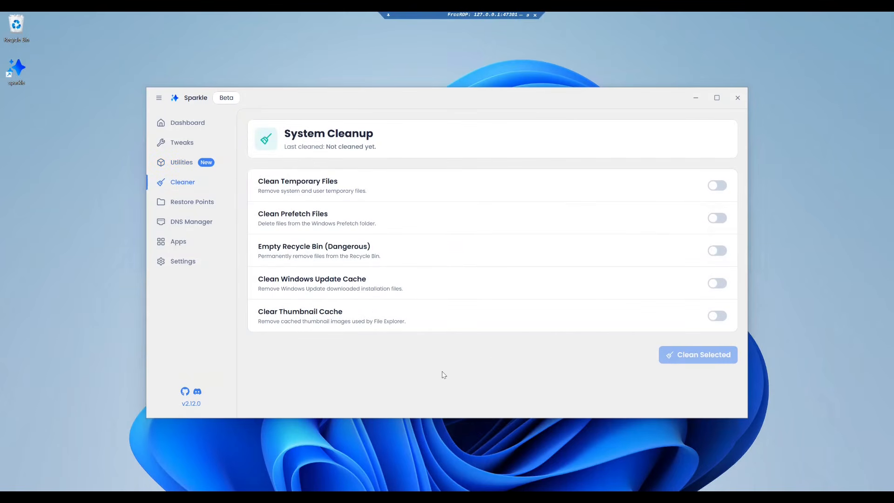
pyautogui.click(716, 187)
pyautogui.click(715, 219)
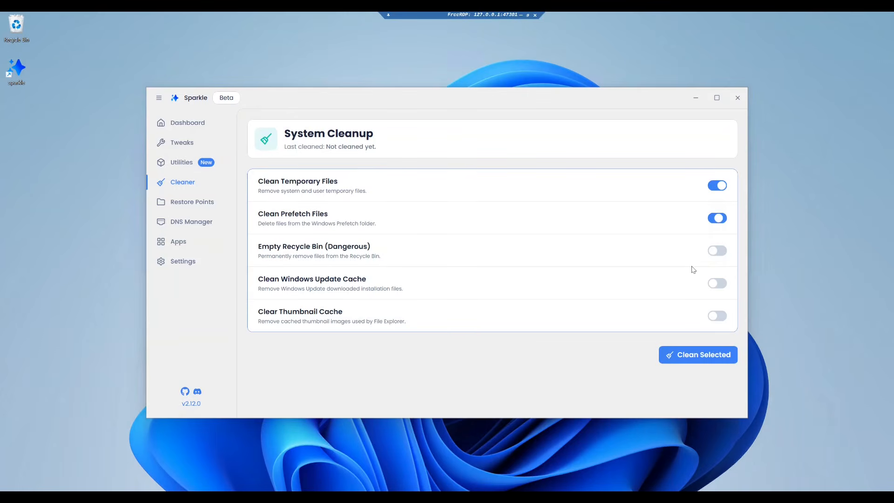
pyautogui.click(713, 254)
pyautogui.click(713, 285)
pyautogui.click(716, 316)
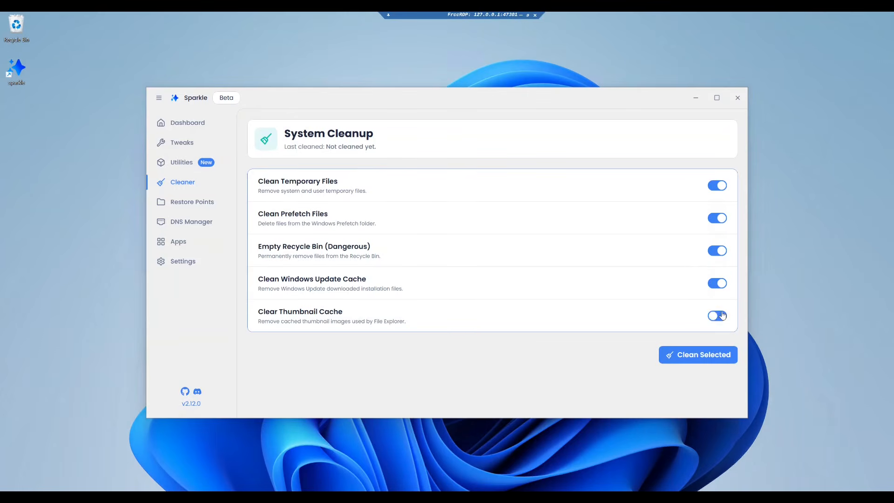
pyautogui.click(711, 358)
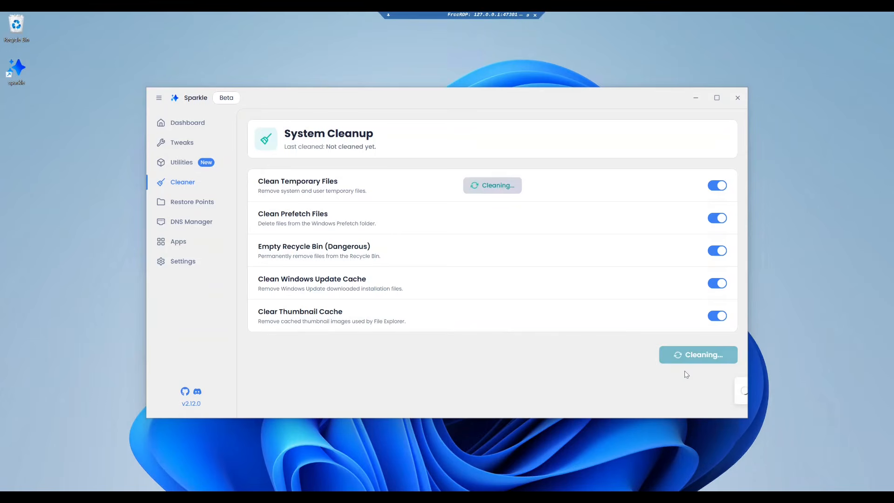
# Browse the Restore Points, DNS Manager and Apps pages, scrolling through the app catalogue
pyautogui.click(186, 202)
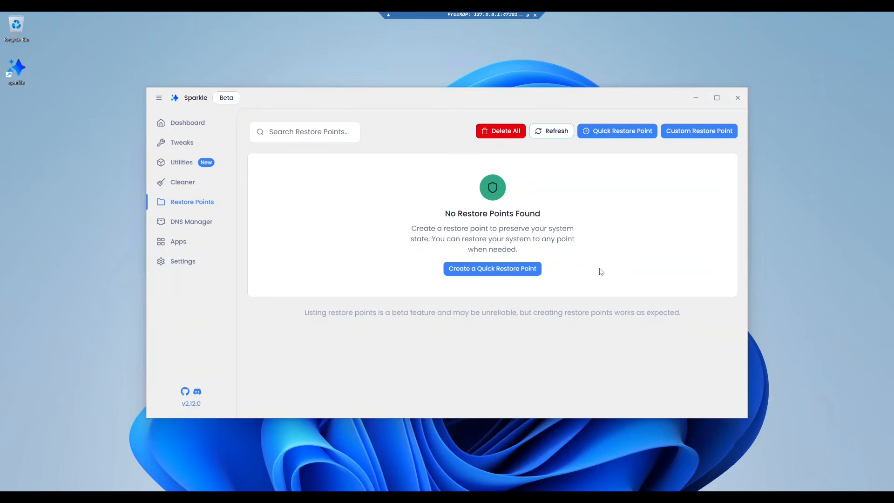
pyautogui.click(210, 223)
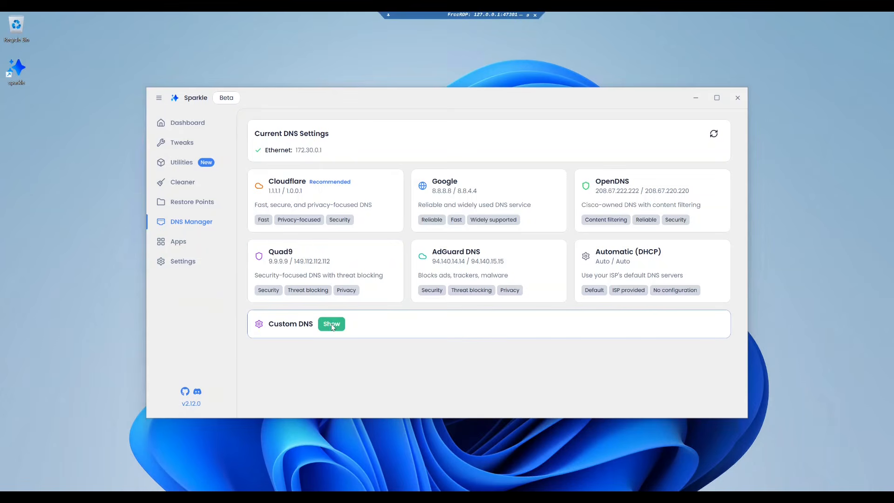
pyautogui.click(179, 242)
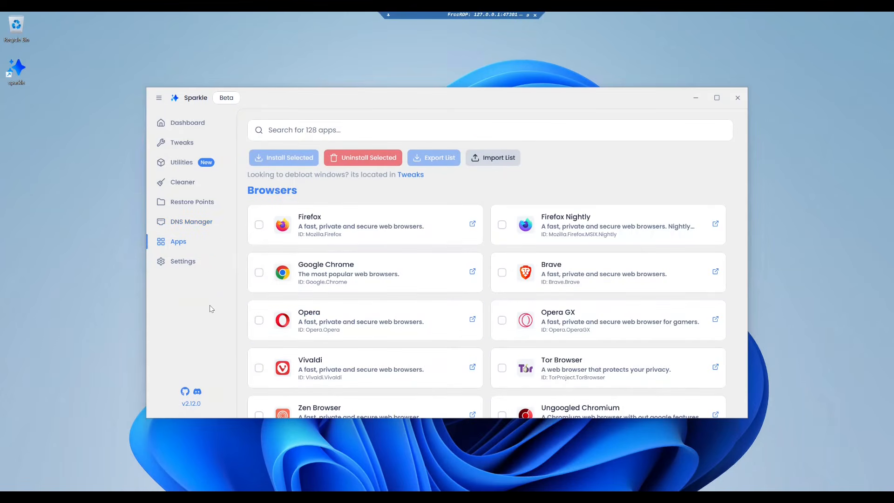
pyautogui.scroll(-5, 487, 196)
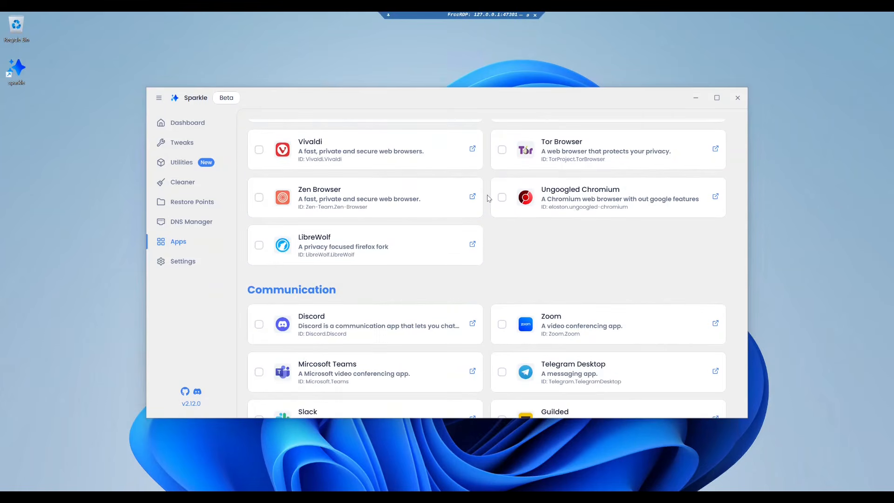
pyautogui.scroll(-8, 487, 198)
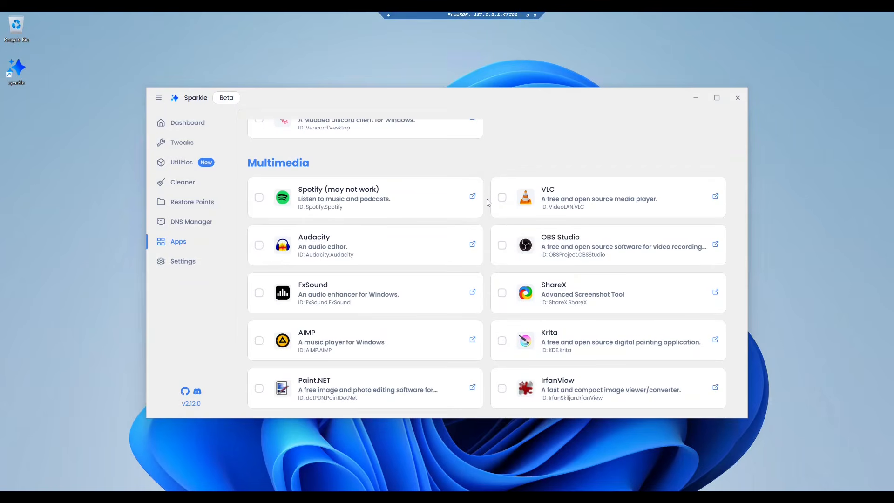
pyautogui.scroll(-10, 487, 202)
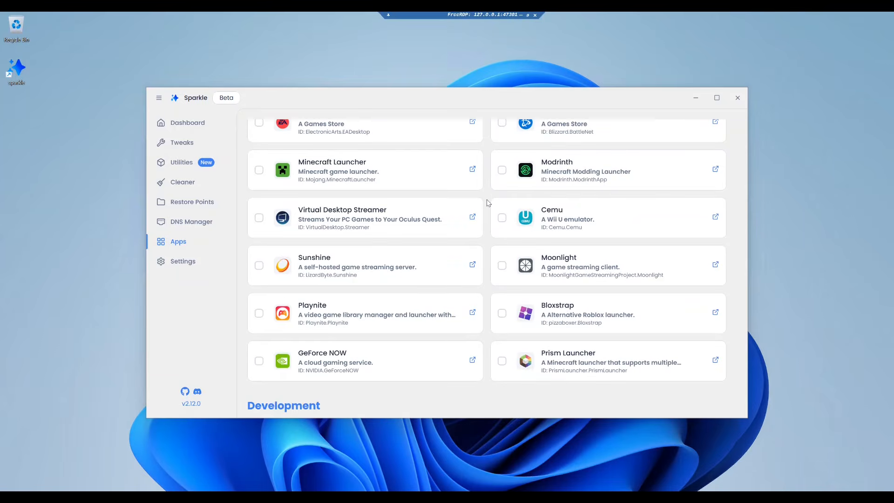
pyautogui.scroll(-5, 487, 202)
# Open Settings and switch the theme through Dark, Purple and Gray to Classic
pyautogui.click(177, 261)
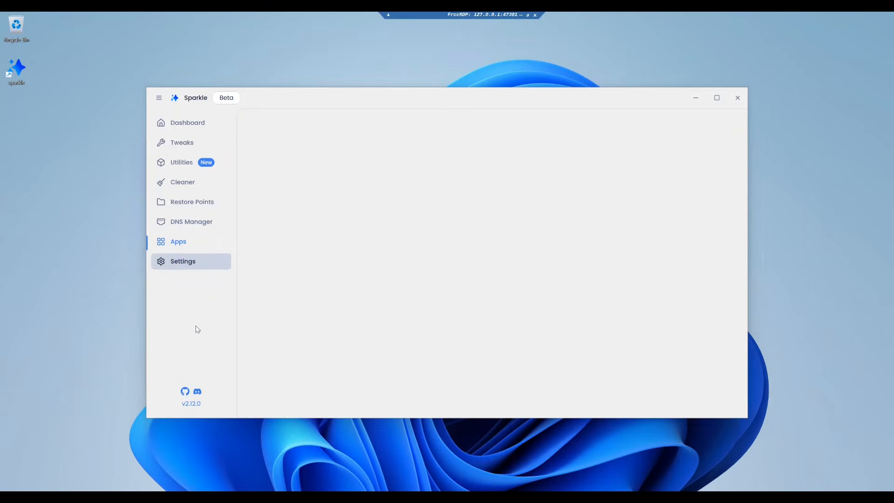
pyautogui.click(365, 175)
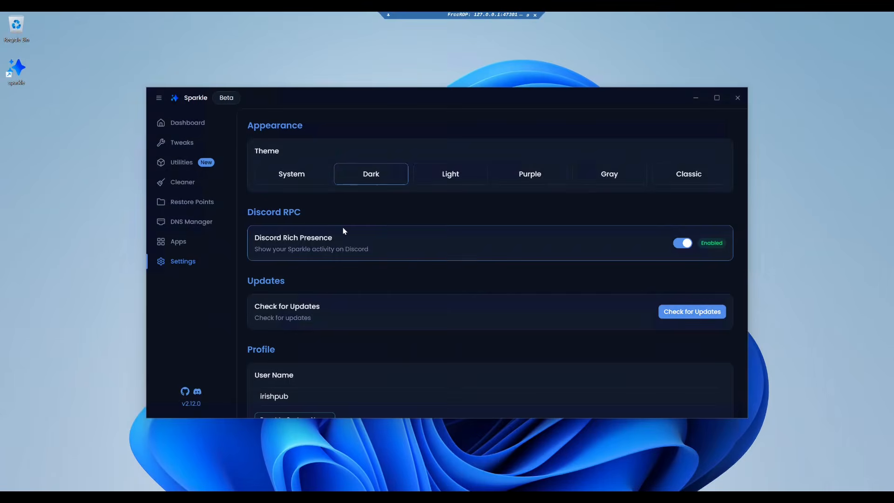
pyautogui.click(529, 175)
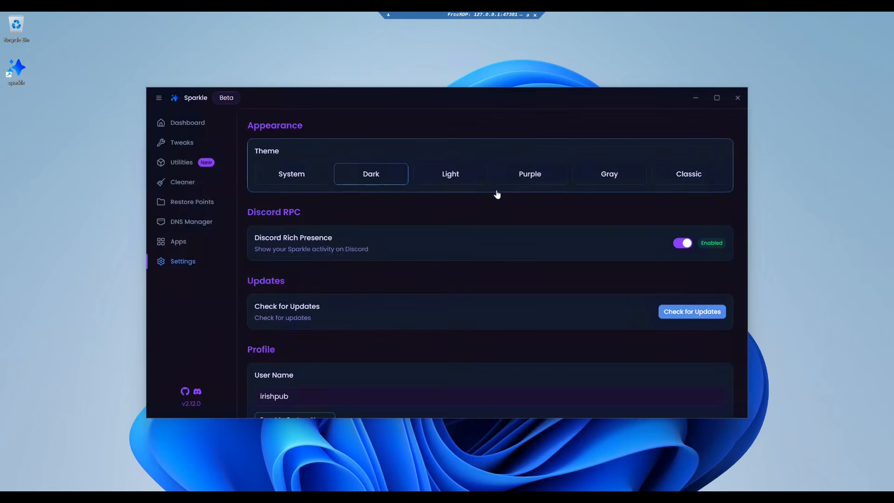
pyautogui.click(609, 176)
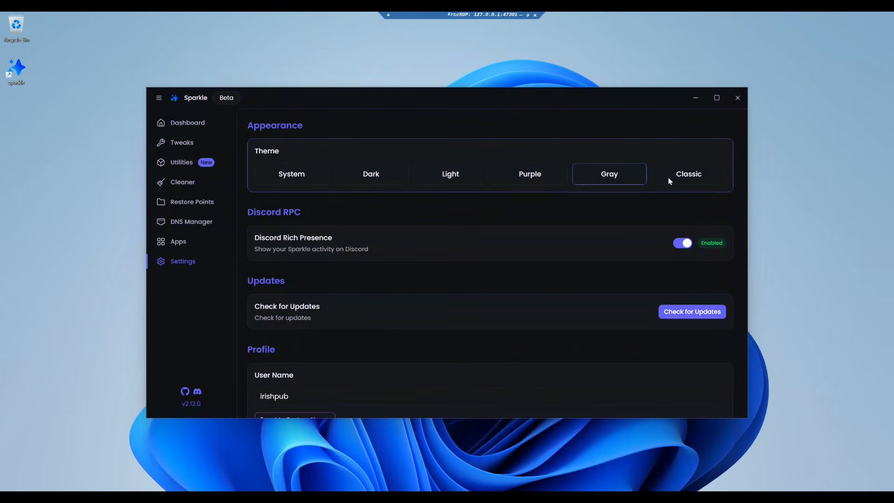
pyautogui.click(689, 177)
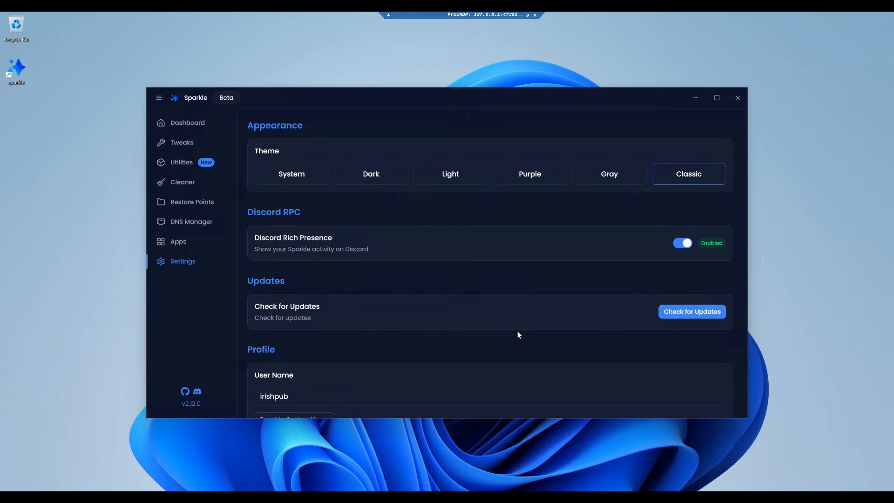
pyautogui.scroll(-2, 513, 331)
pyautogui.scroll(-7, 497, 332)
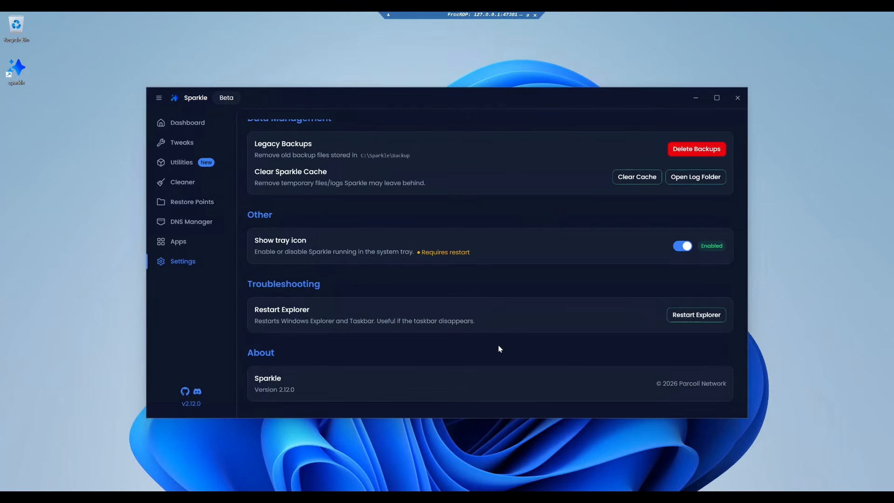